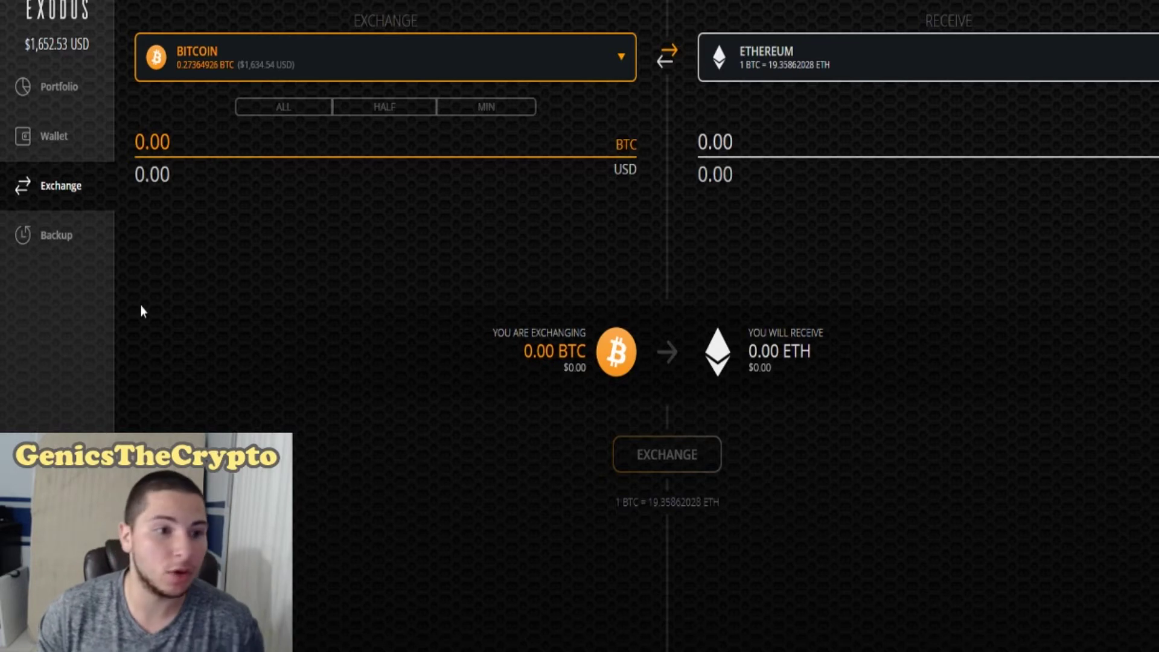
View the Exodus portfolio's $1,652.53 total, then bring up the Antminer S9 product page.
left_click(57, 86)
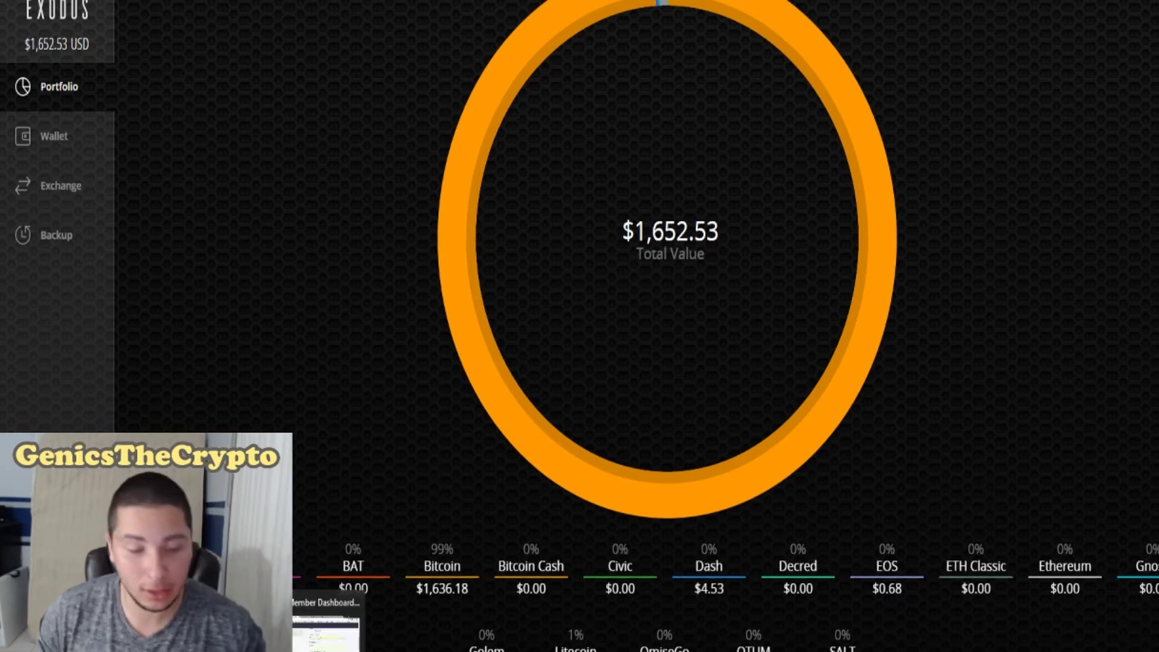
left_click(326, 627)
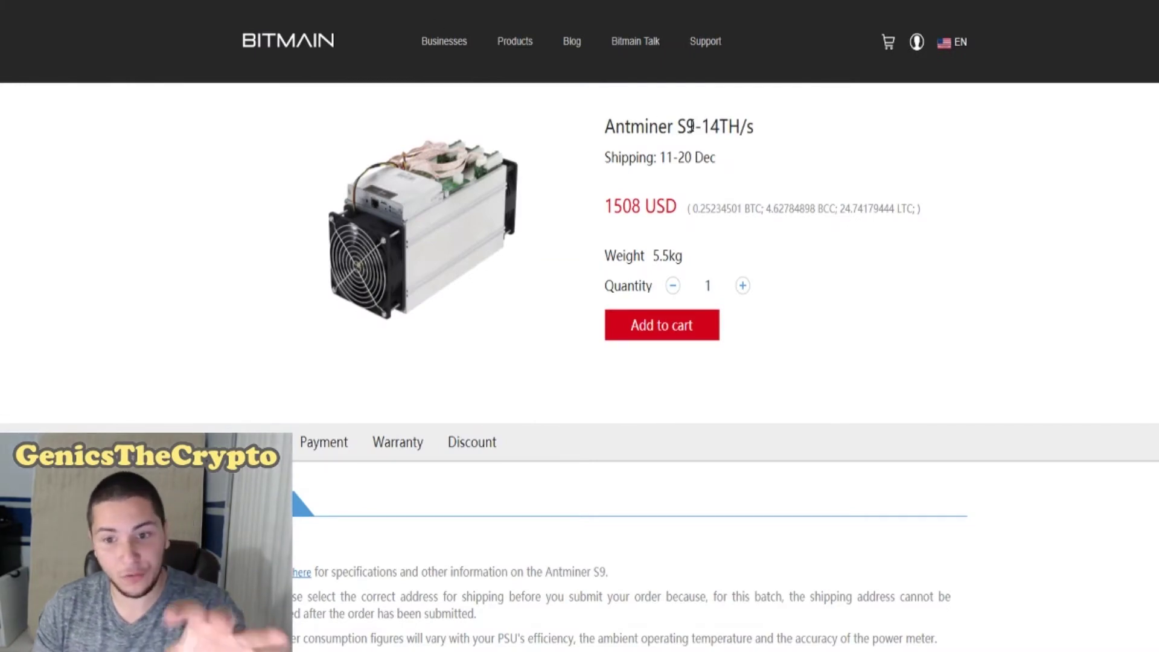
Scroll the Antminer S9 page to its payment notes and highlight the BCC-only line.
scroll(765, 149, "down", 4)
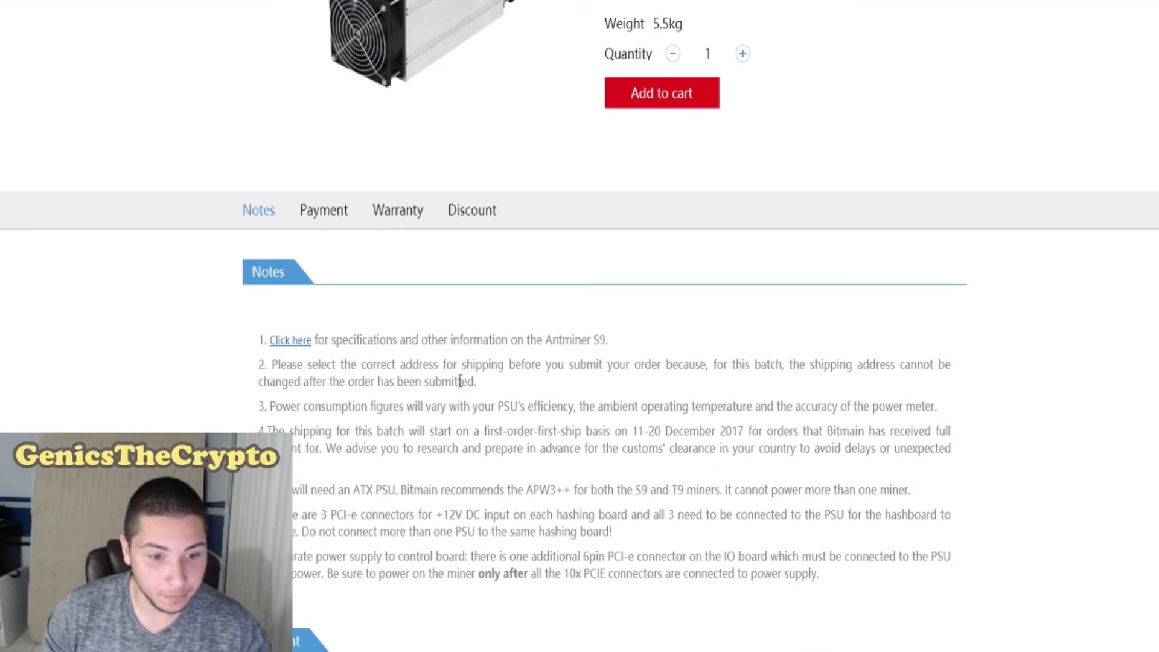
scroll(635, 366, "down", 10)
scroll(635, 366, "up", 3)
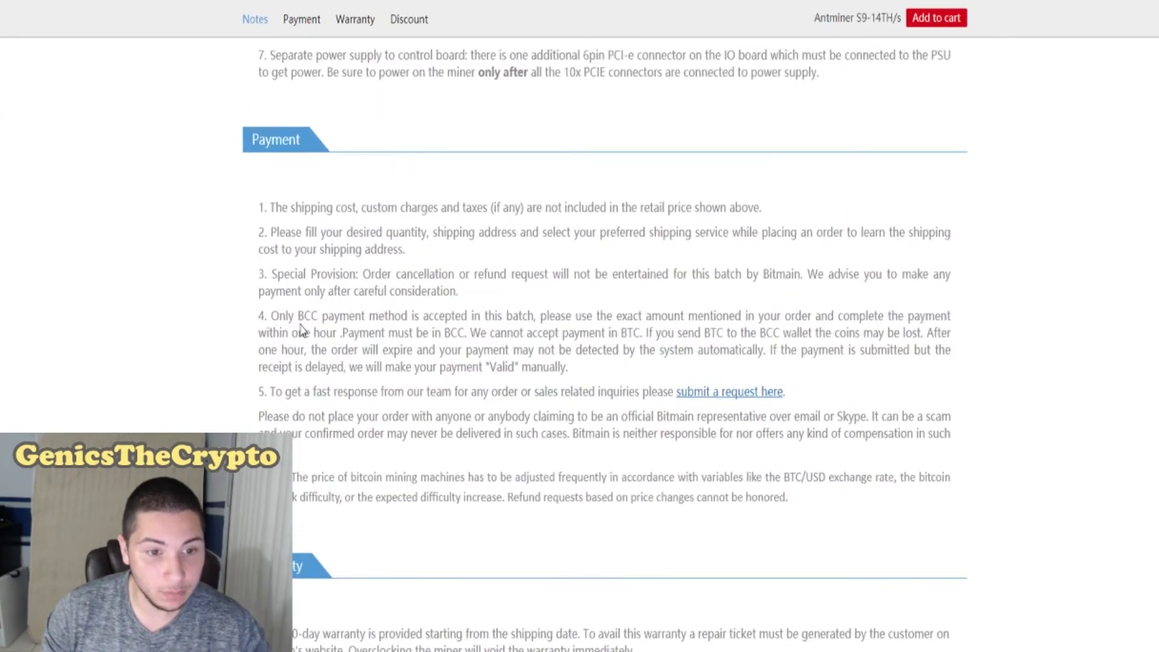
left_click_drag(271, 315, 538, 316)
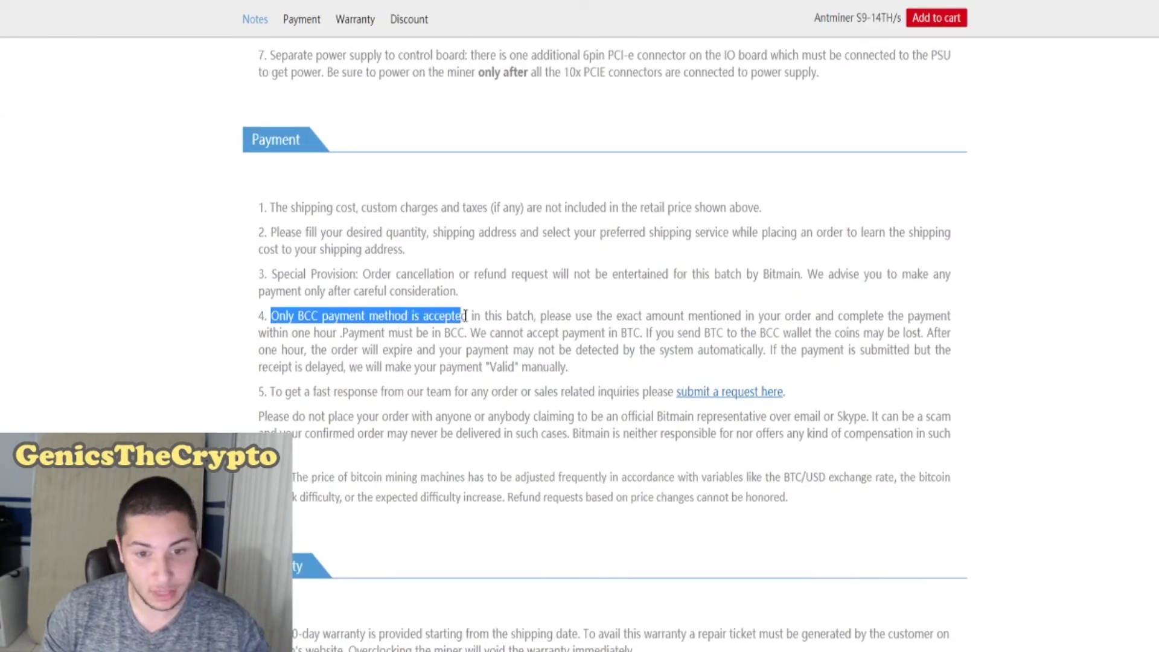
left_click(546, 315)
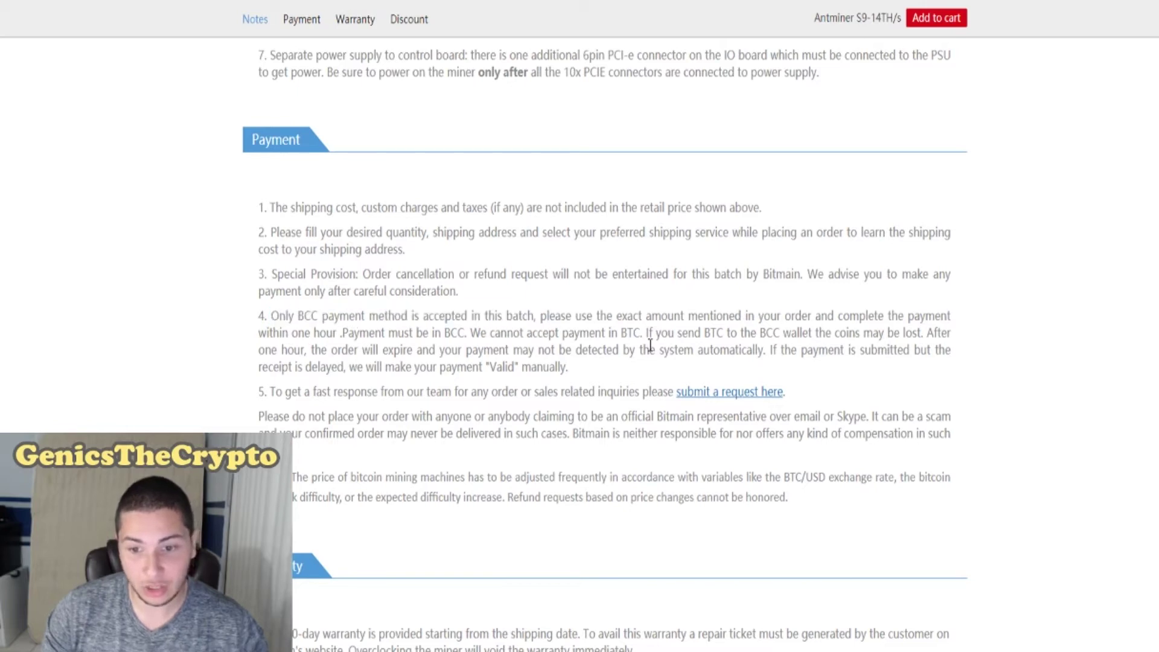
scroll(649, 346, "up", 15)
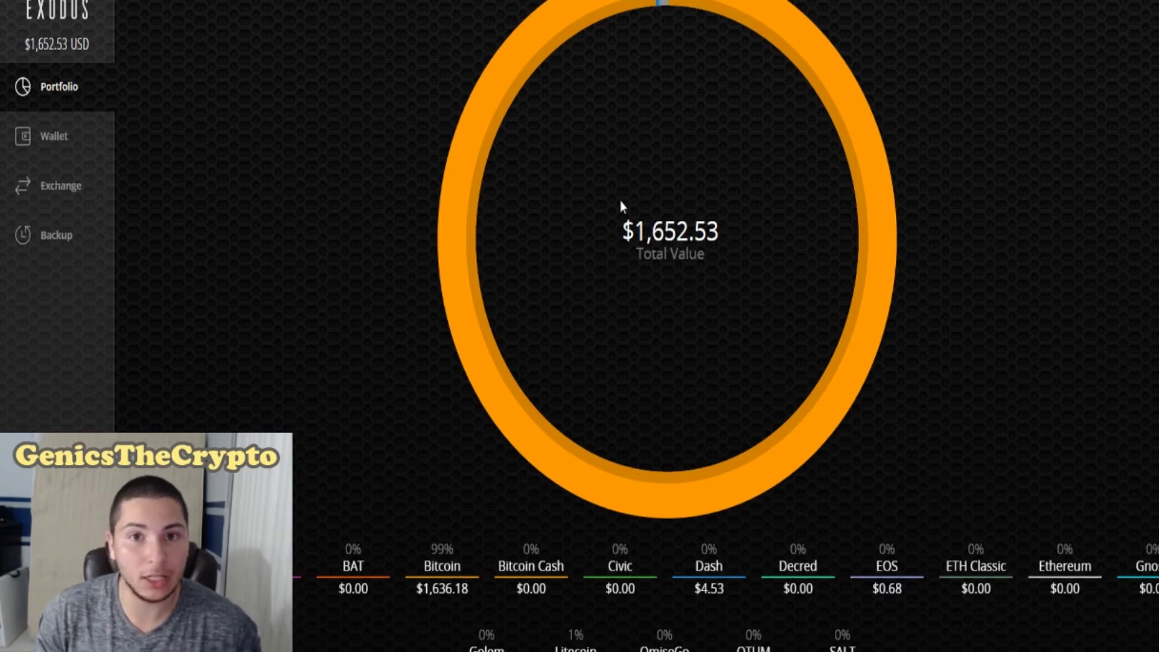
Open Exodus's Exchange page, defaulting to Bitcoin for Ethereum.
left_click(73, 187)
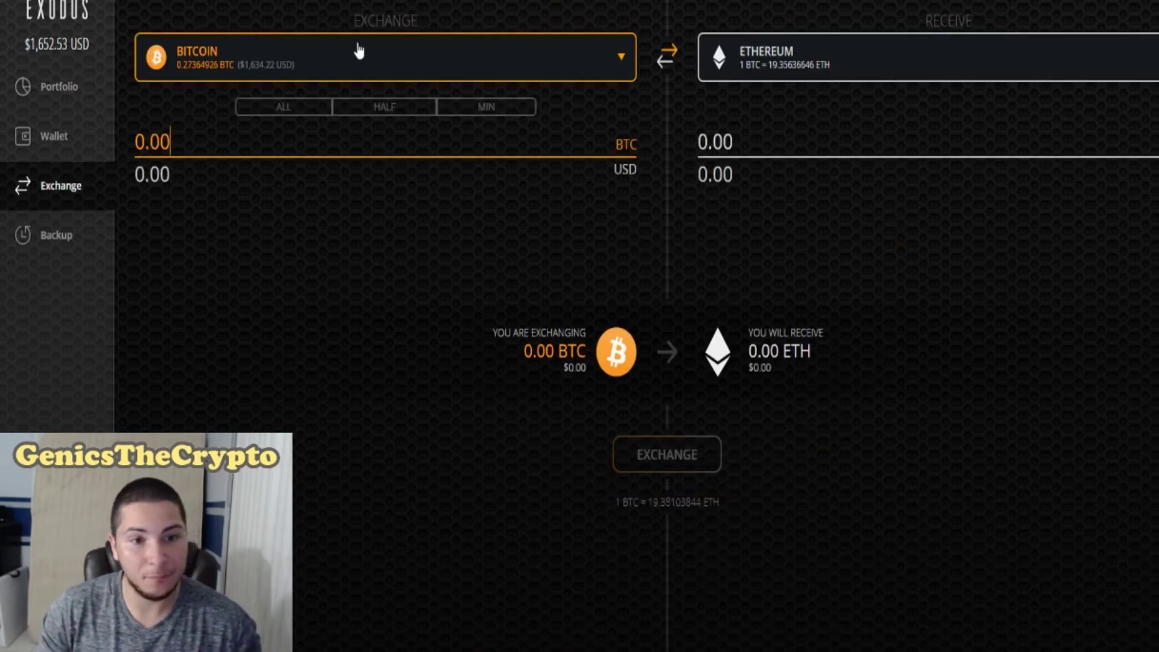
Pick Bitcoin Cash from the receive currency list in place of Ethereum.
left_click(749, 63)
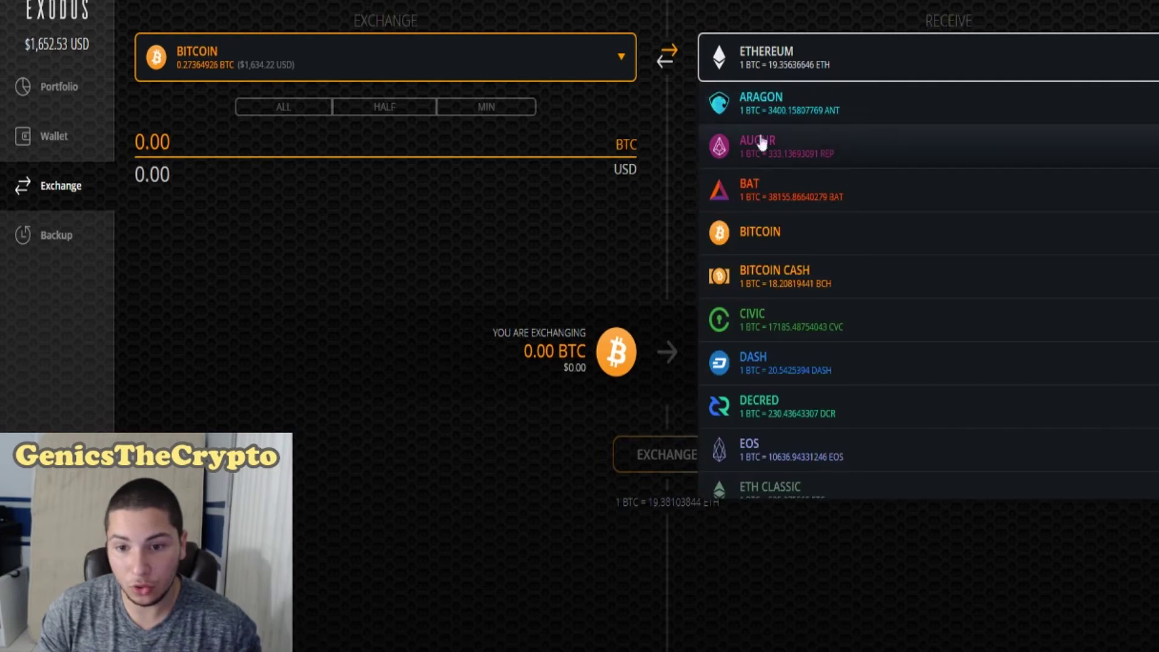
left_click(770, 285)
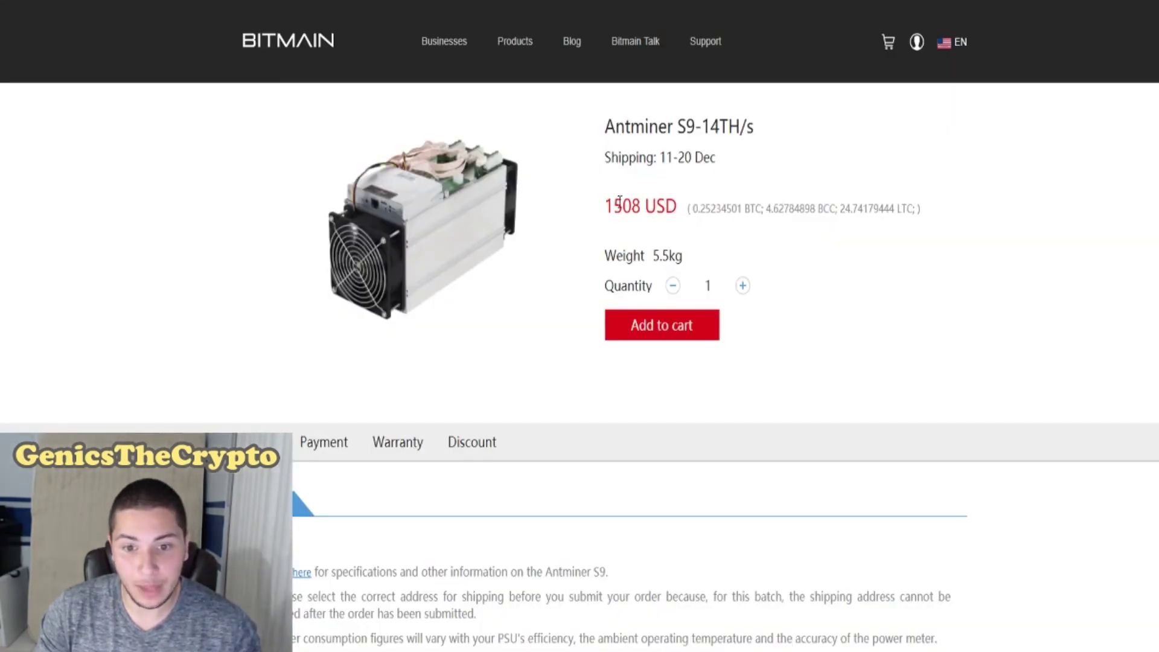
Highlight the Antminer S9's 1508 USD price on the Bitmain page.
left_click_drag(606, 206, 637, 206)
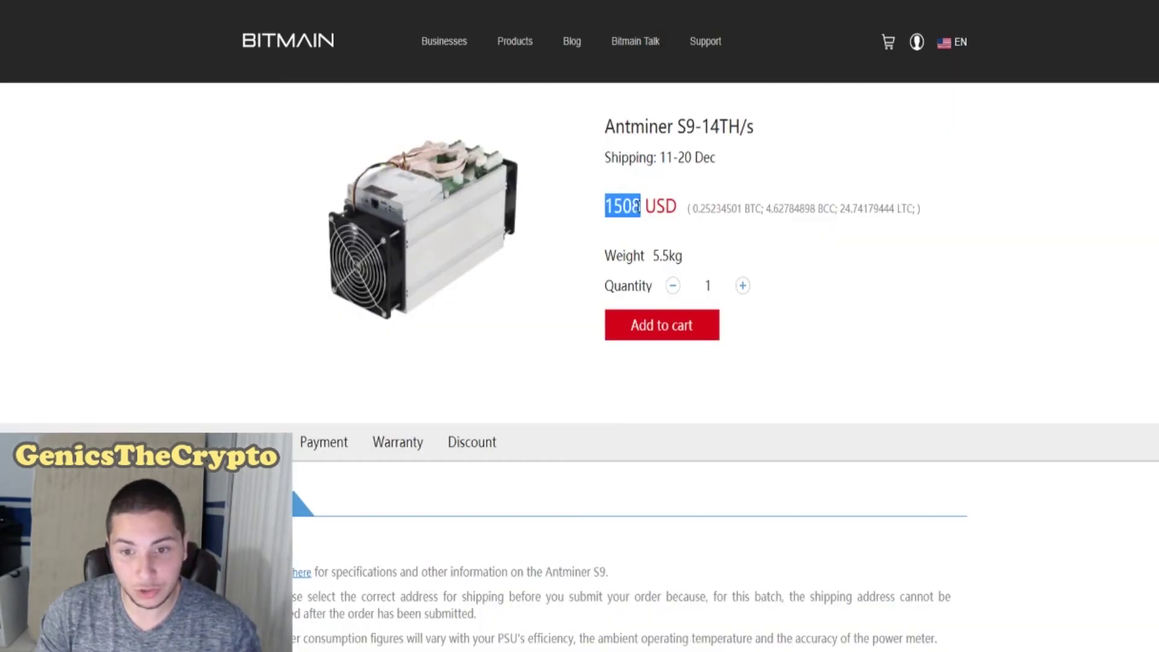
left_click(638, 206)
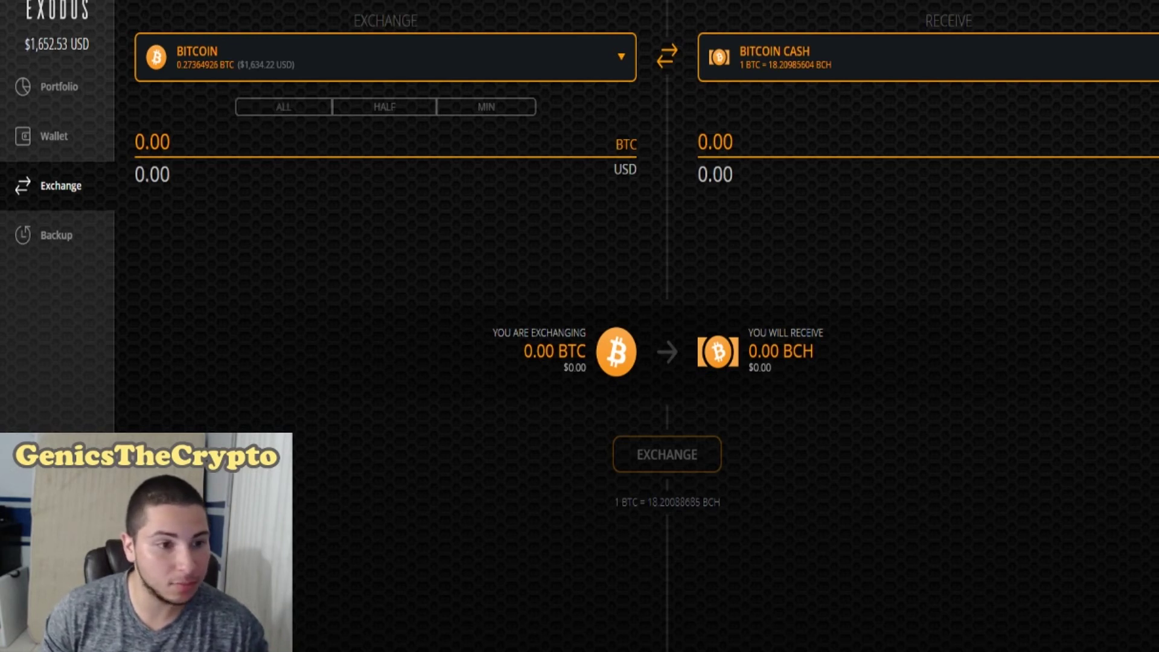
Enter 1610 in the exchange's USD amount field.
left_click(114, 182)
type("16")
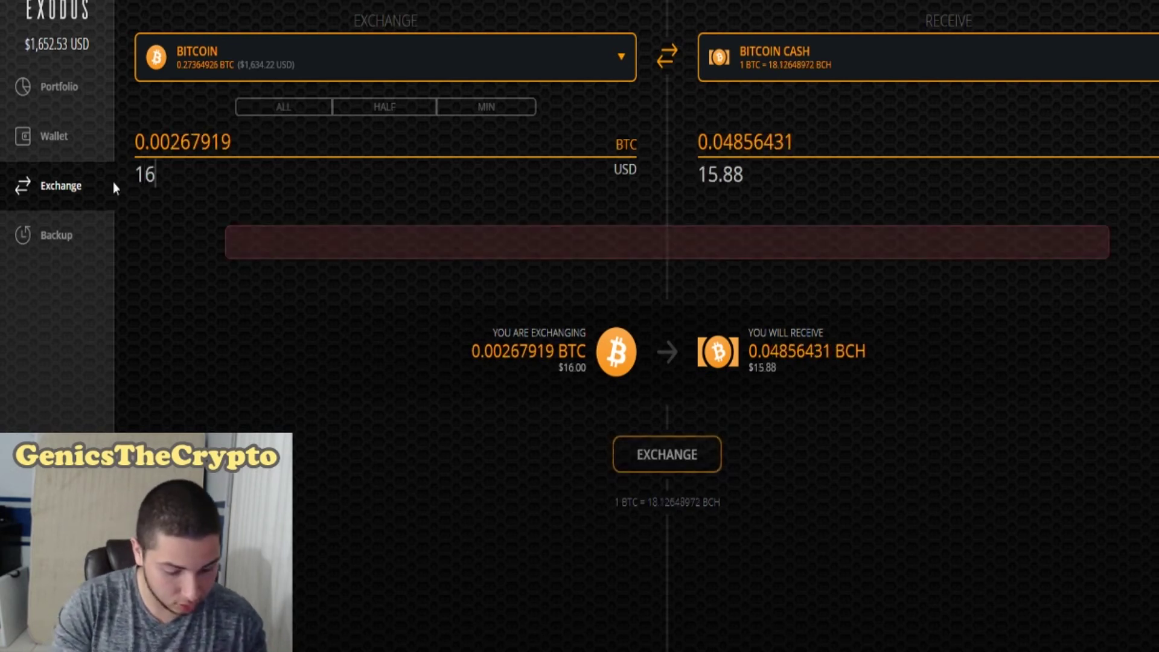
type("10")
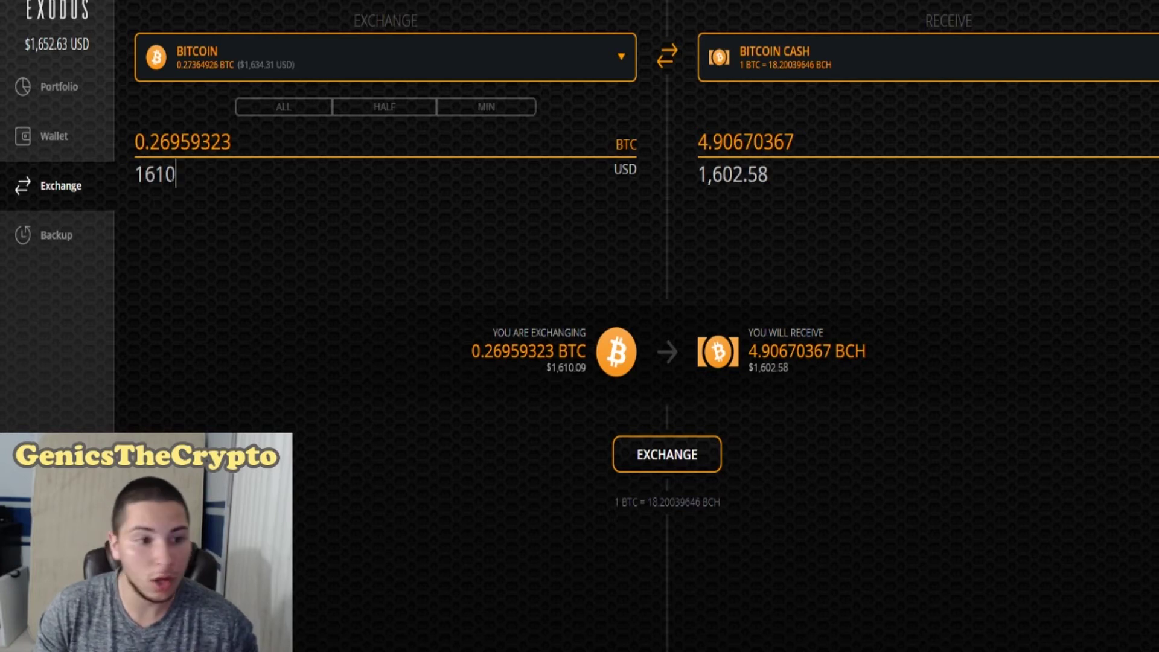
Exchange the entire 0.27364926 BTC balance for about 4.94 BCH.
left_click(274, 107)
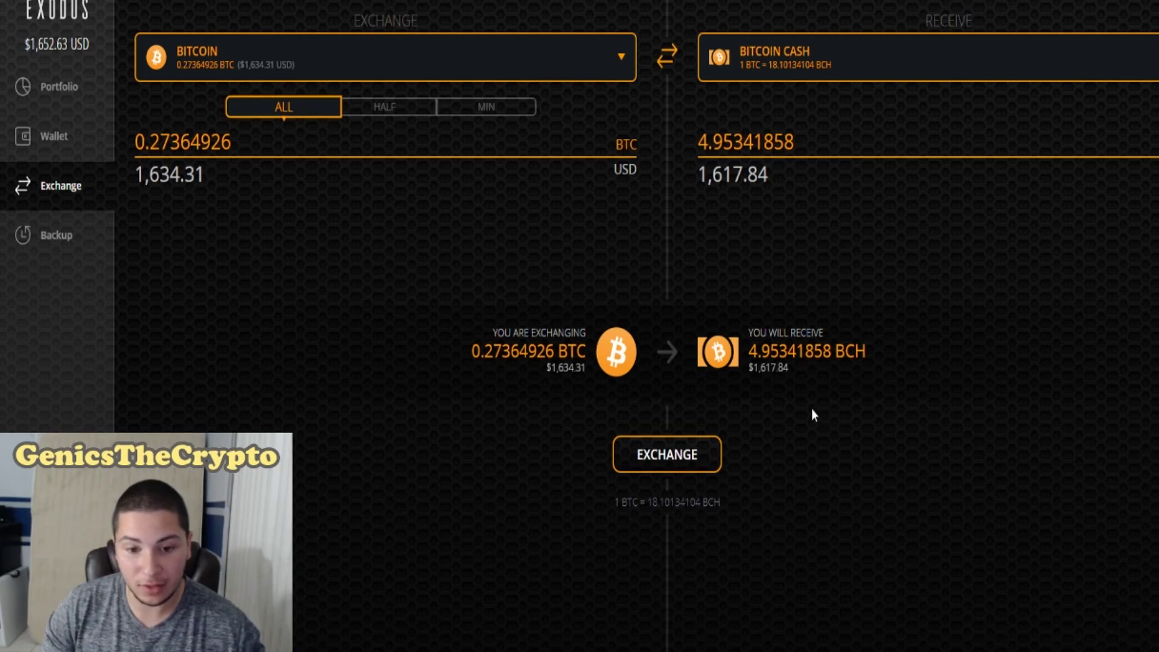
left_click(666, 458)
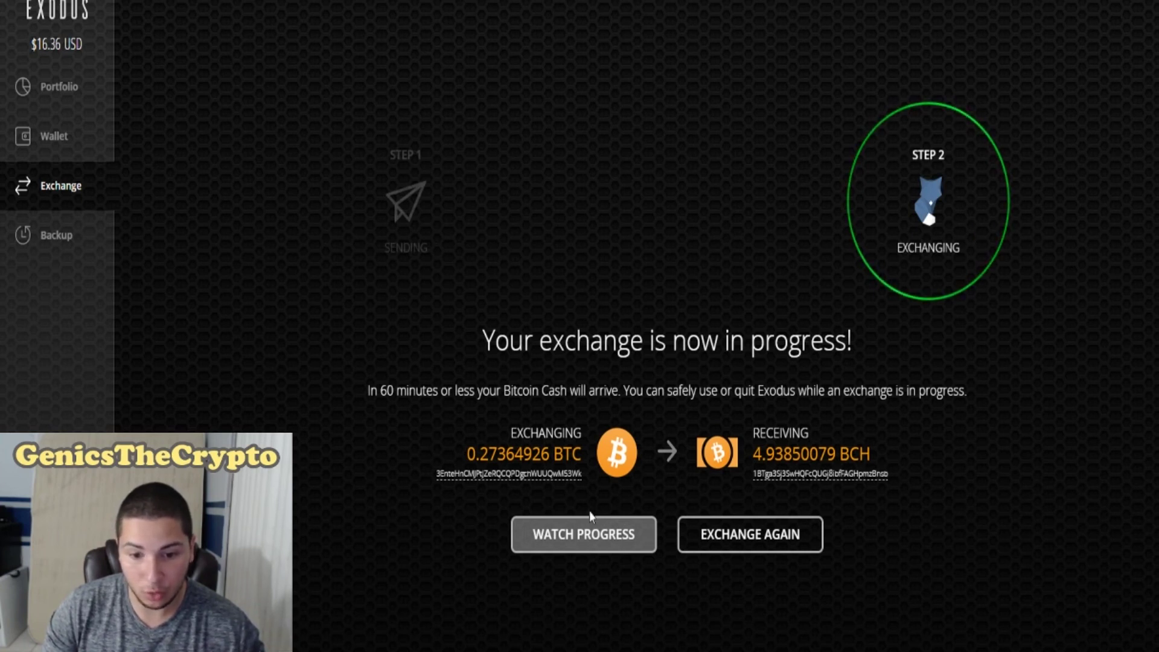
Open ShapeShift's order page for the 0.27364926 BTC to 4.93850079 BCH exchange.
left_click(583, 541)
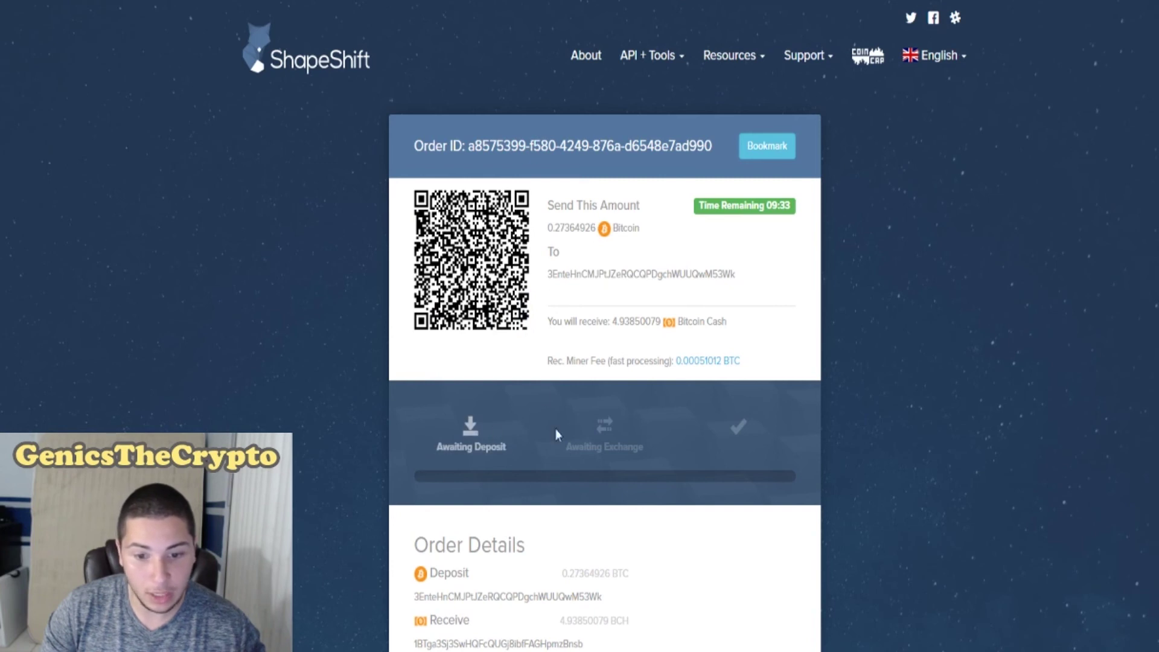
Scroll the ShapeShift order page down to the details showing the final BTC-to-BCH rate.
scroll(555, 428, "down", 2)
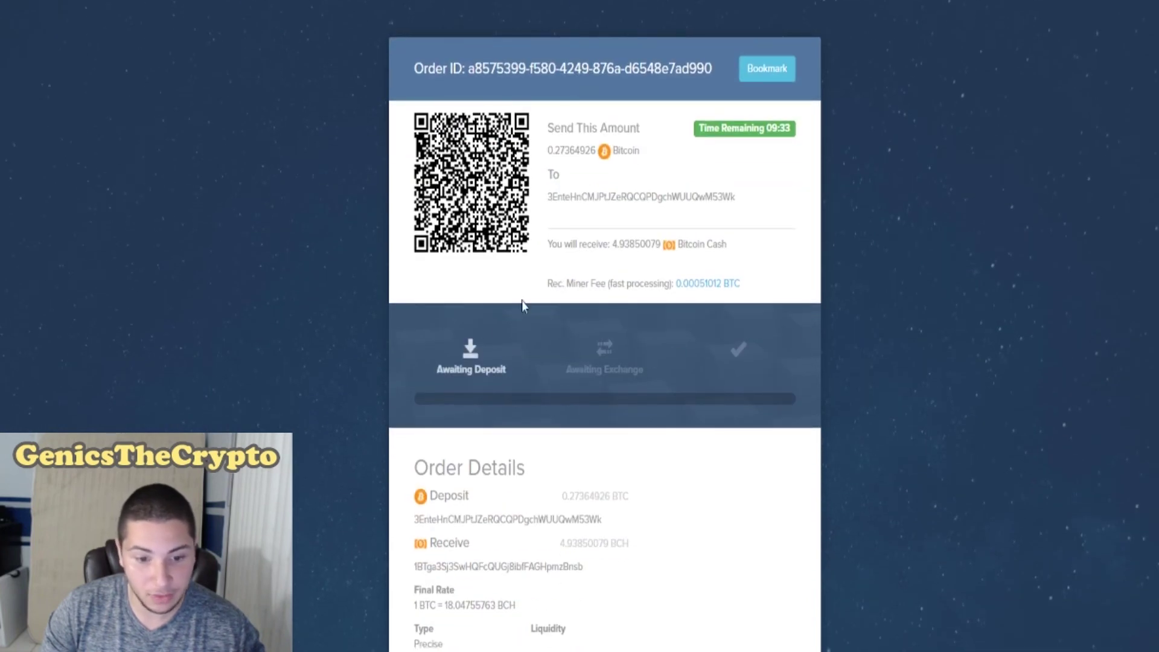